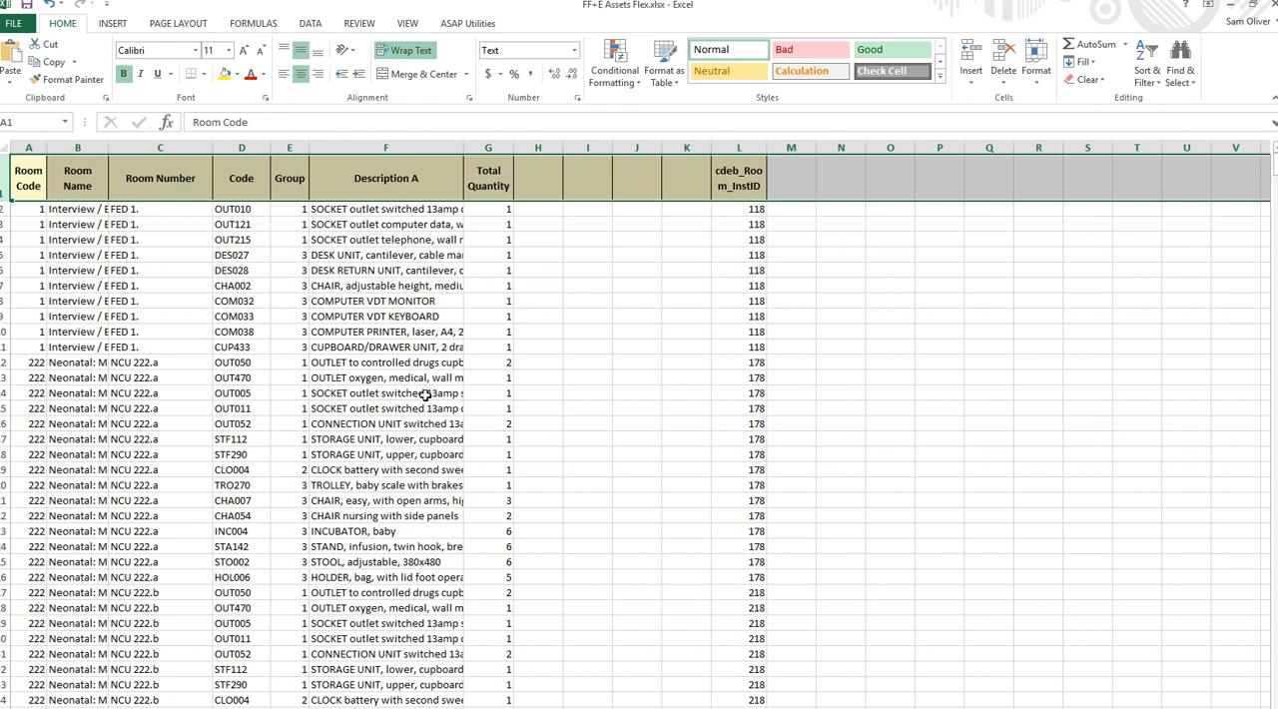
- Examine the room number, equipment code and total quantity columns of the FF+E assets worksheet
scroll(426, 396, "down", 6)
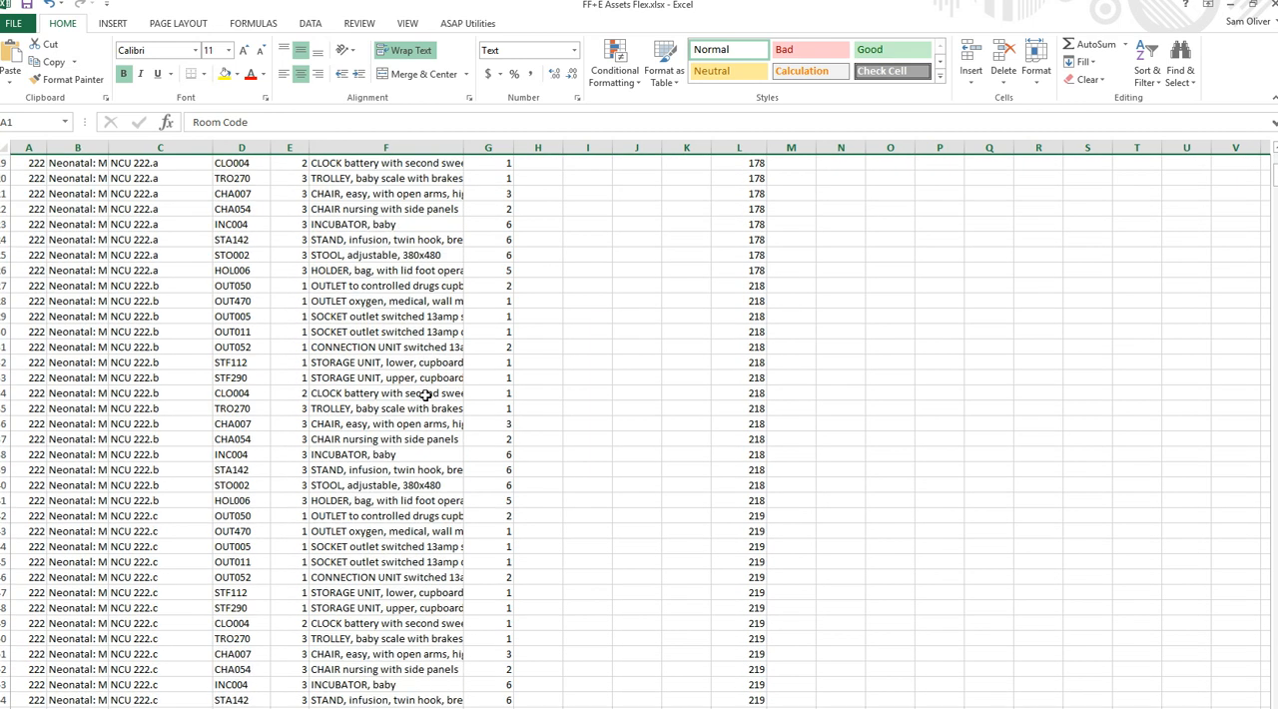
scroll(425, 396, "down", 5)
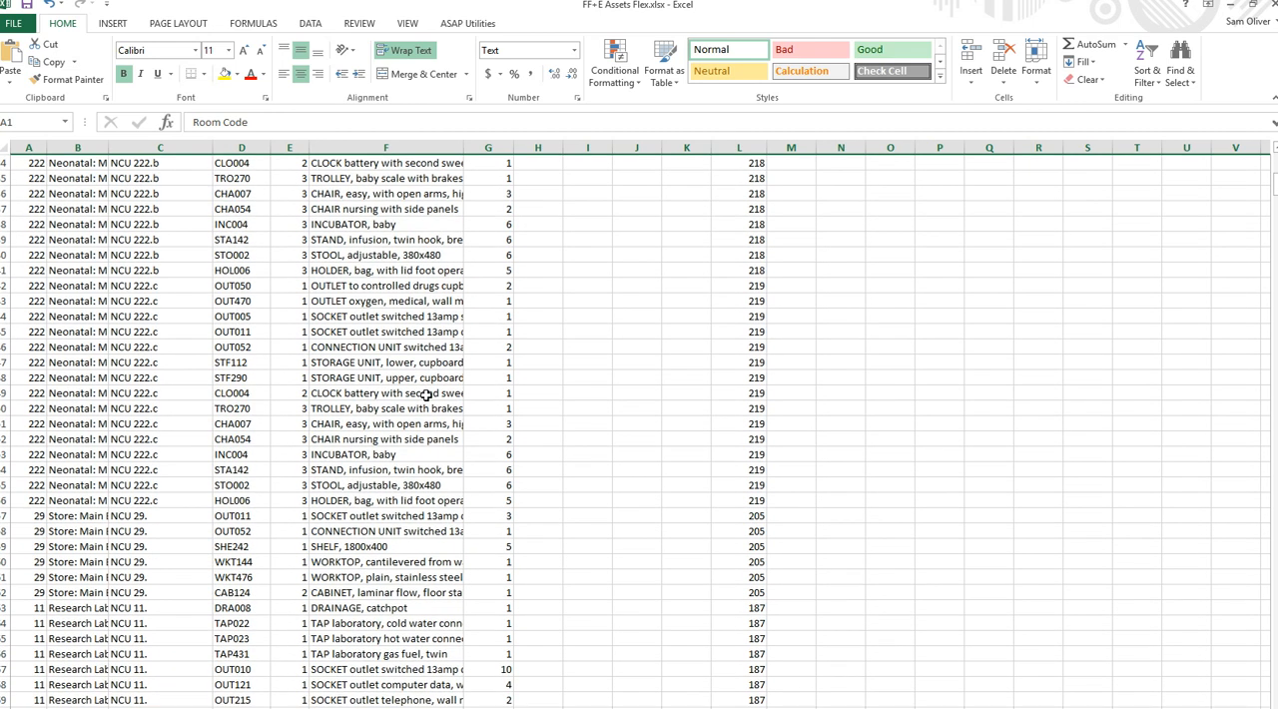
scroll(426, 396, "up", 11)
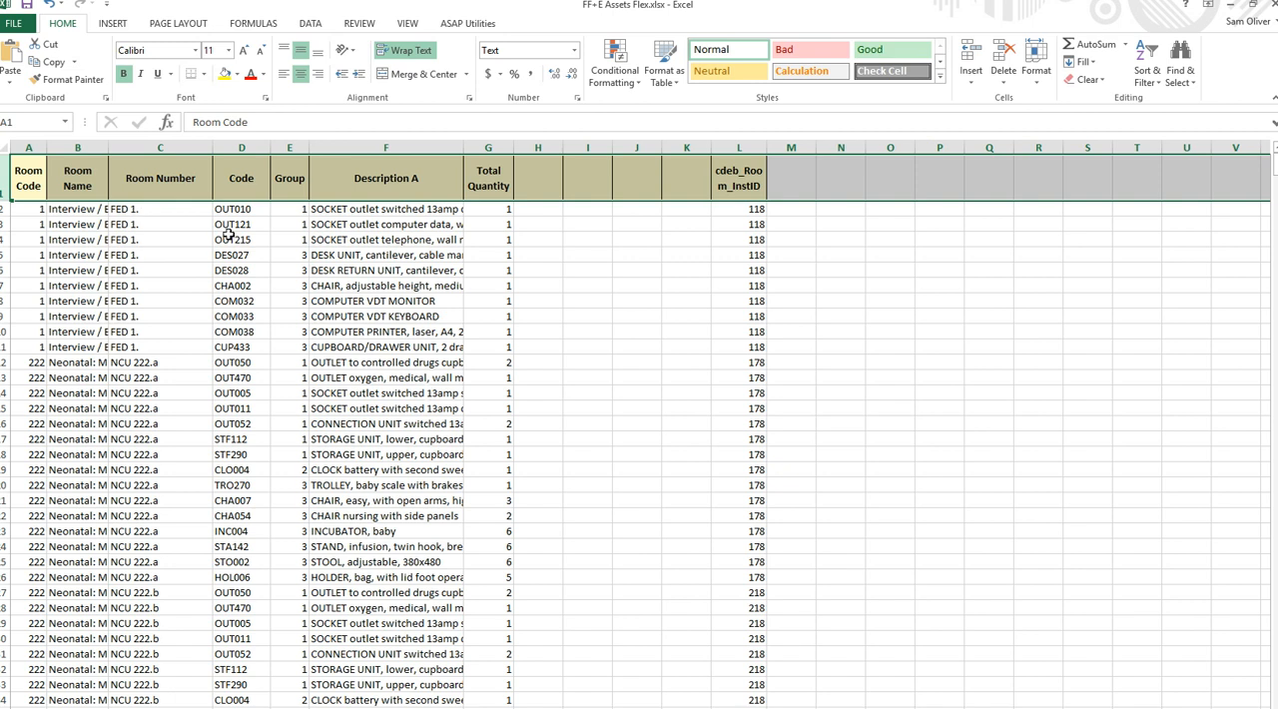
left_click_drag(226, 216, 230, 286)
left_click_drag(145, 212, 153, 330)
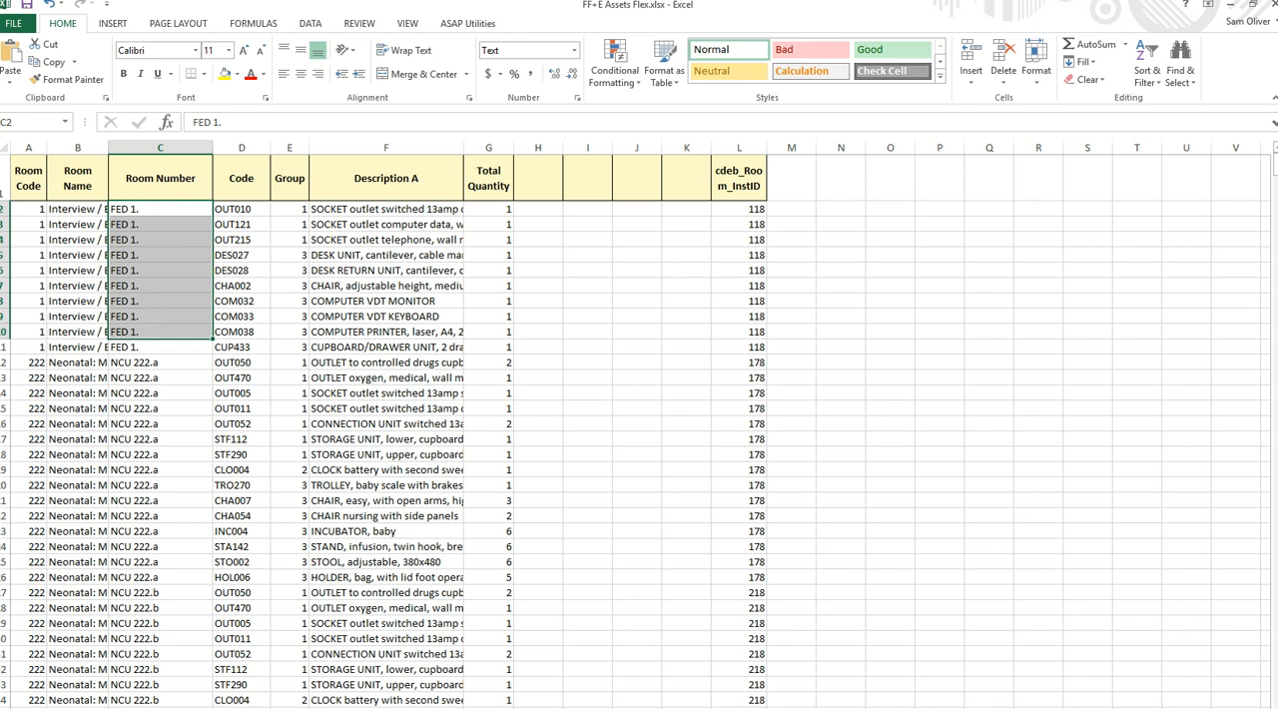
left_click(717, 707)
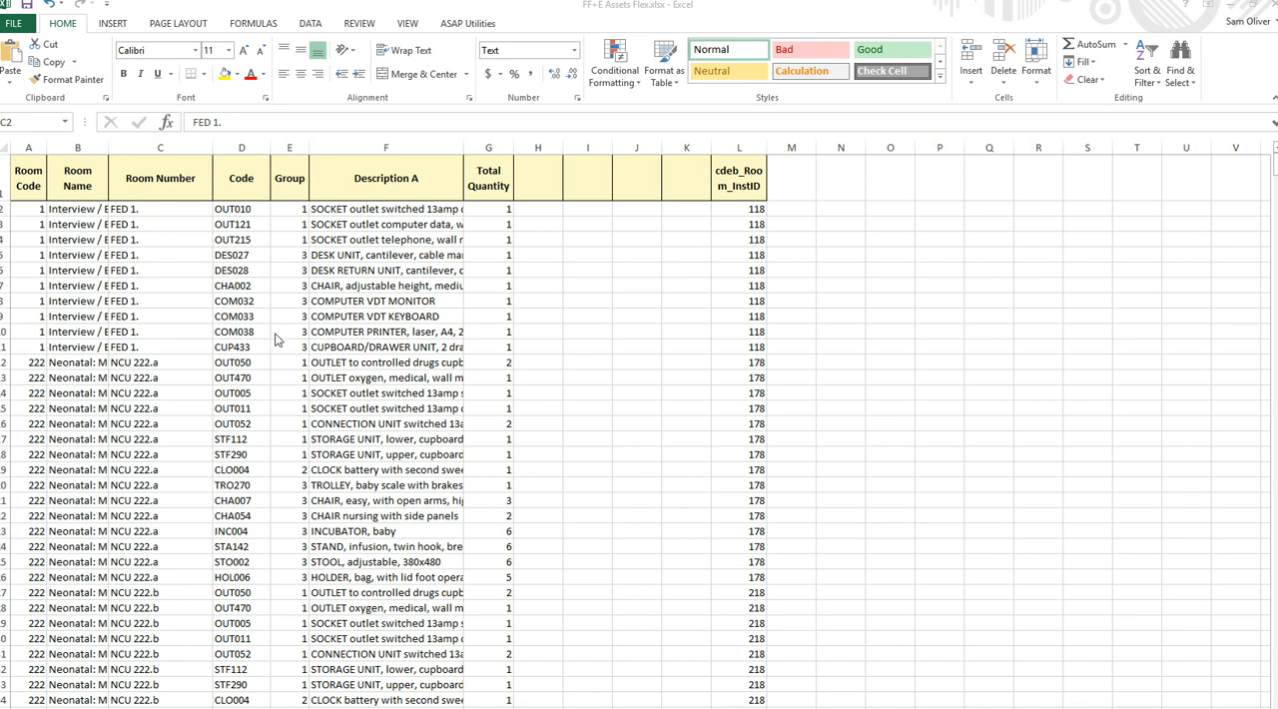
left_click(175, 303)
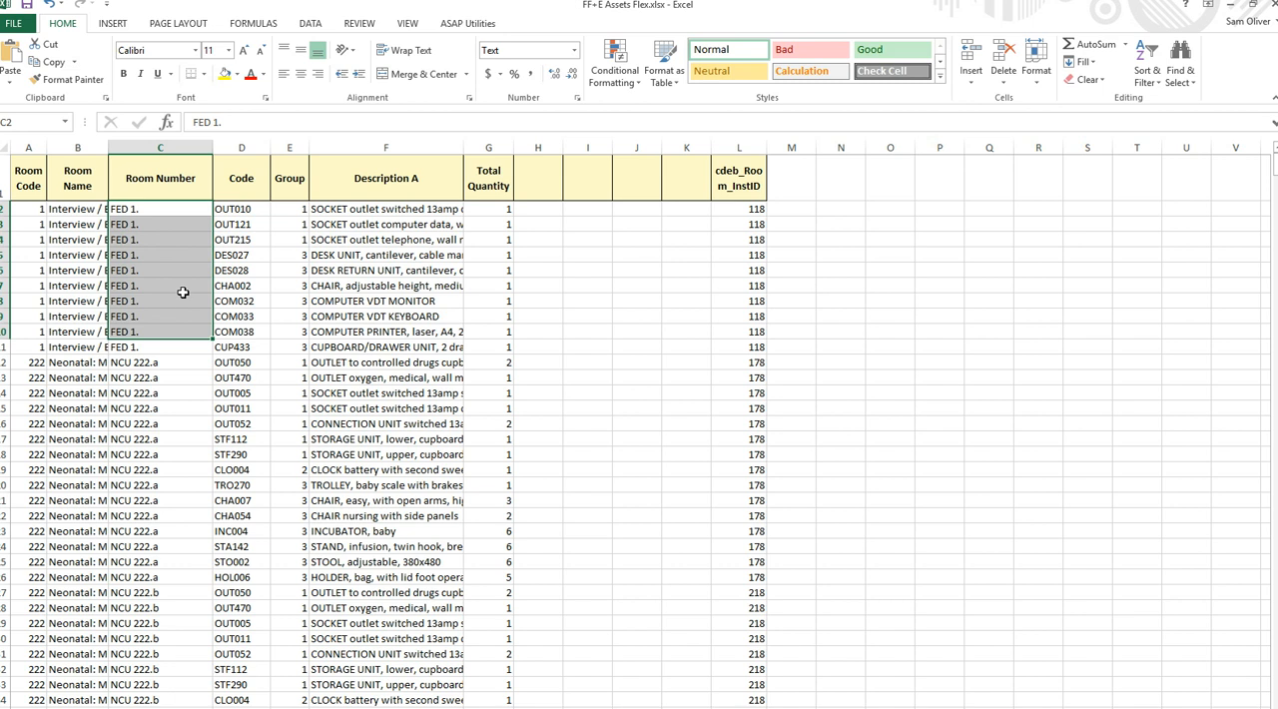
left_click(1090, 707)
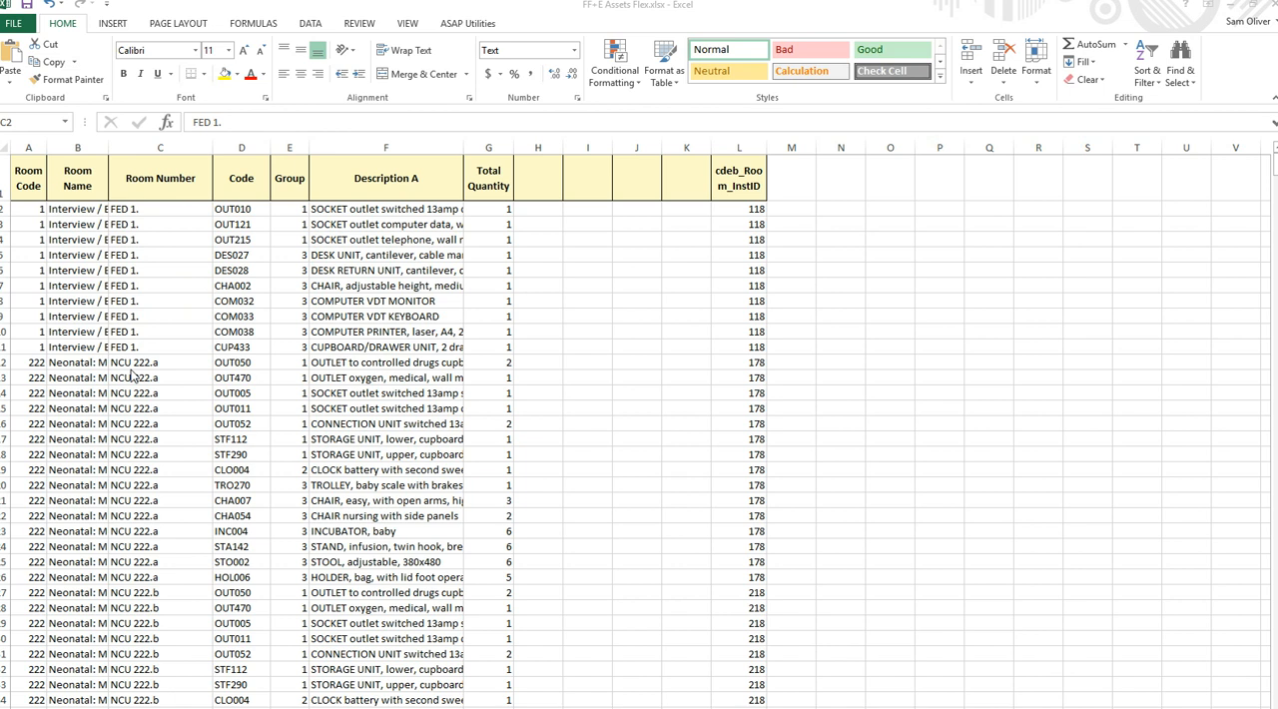
left_click(217, 365)
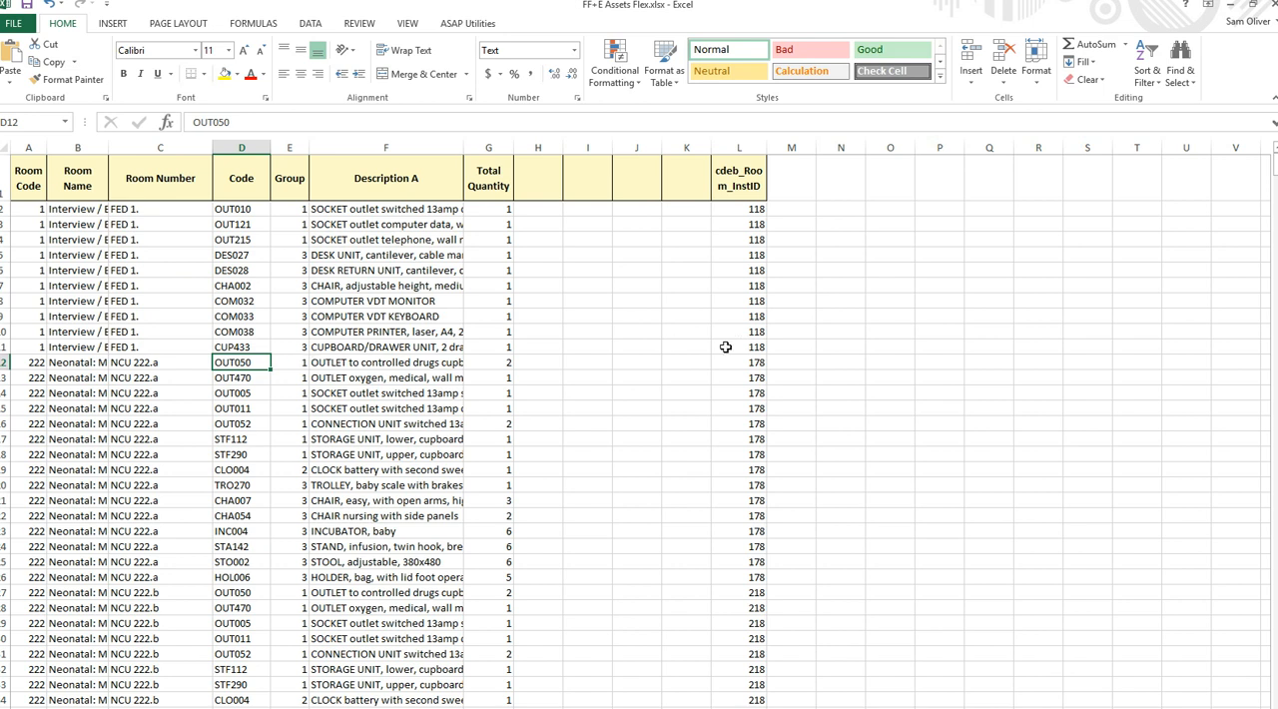
left_click(496, 377)
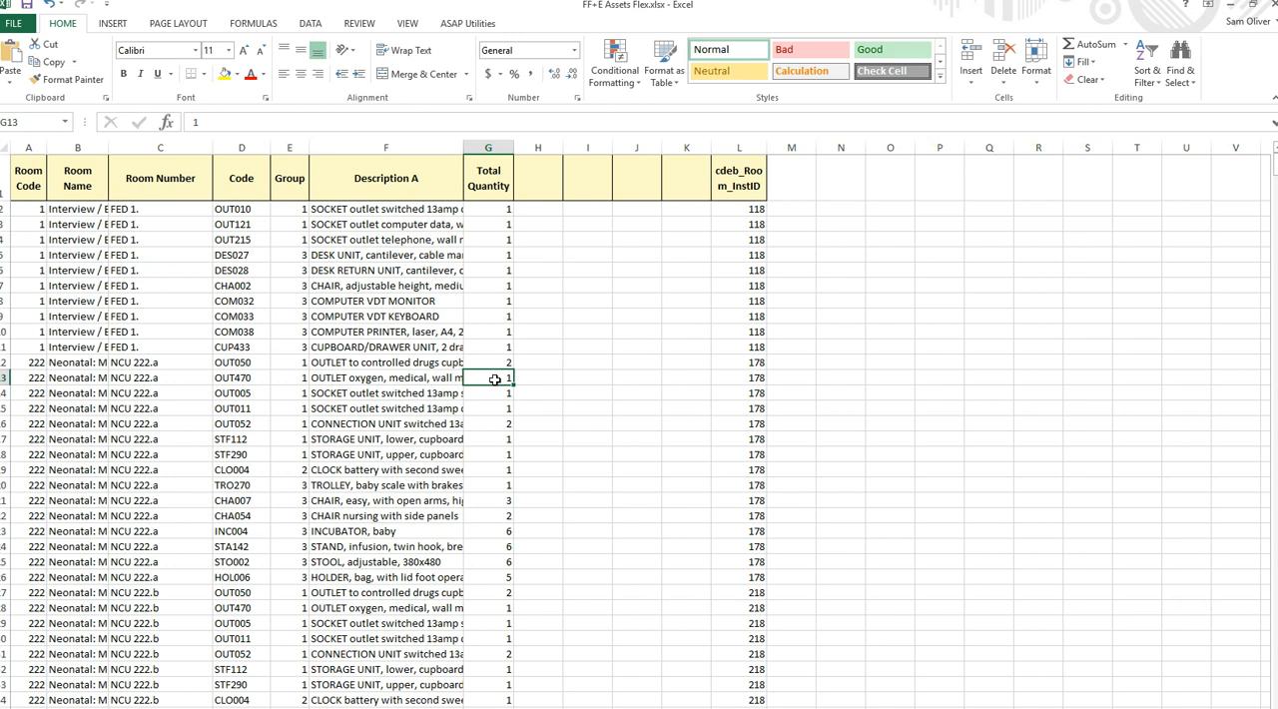
key("alt+Tab")
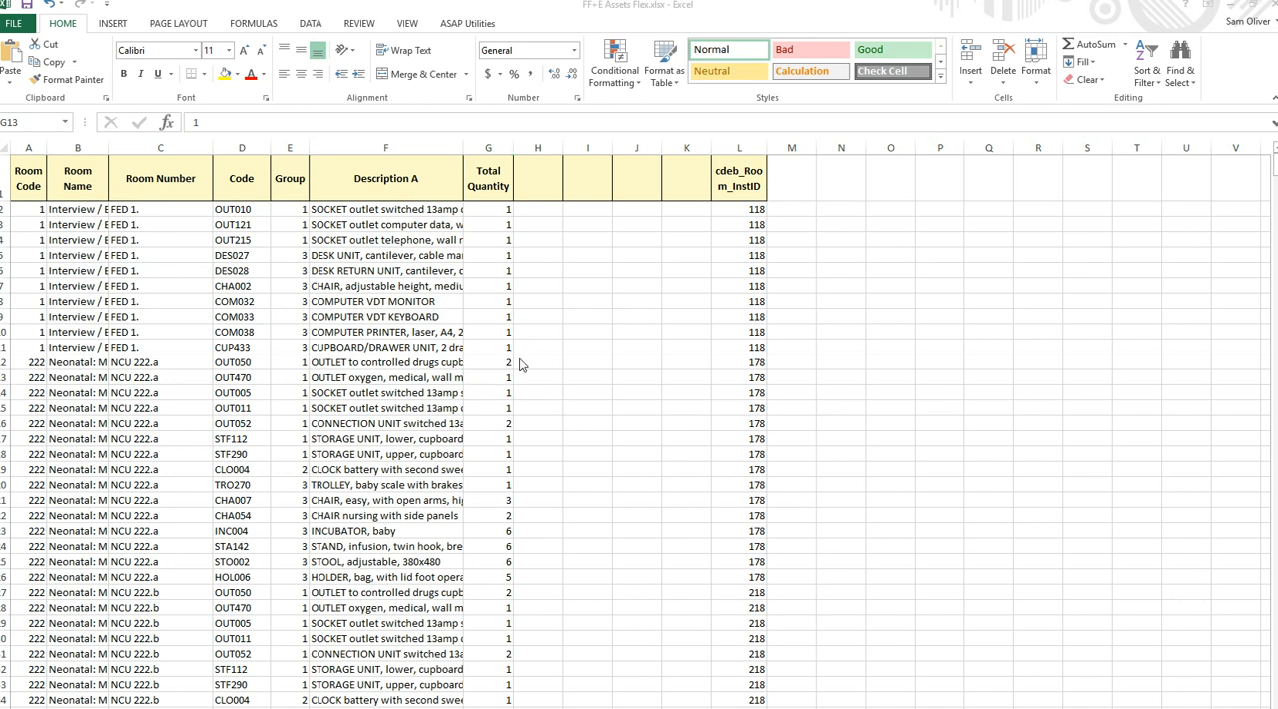
key("alt+Tab")
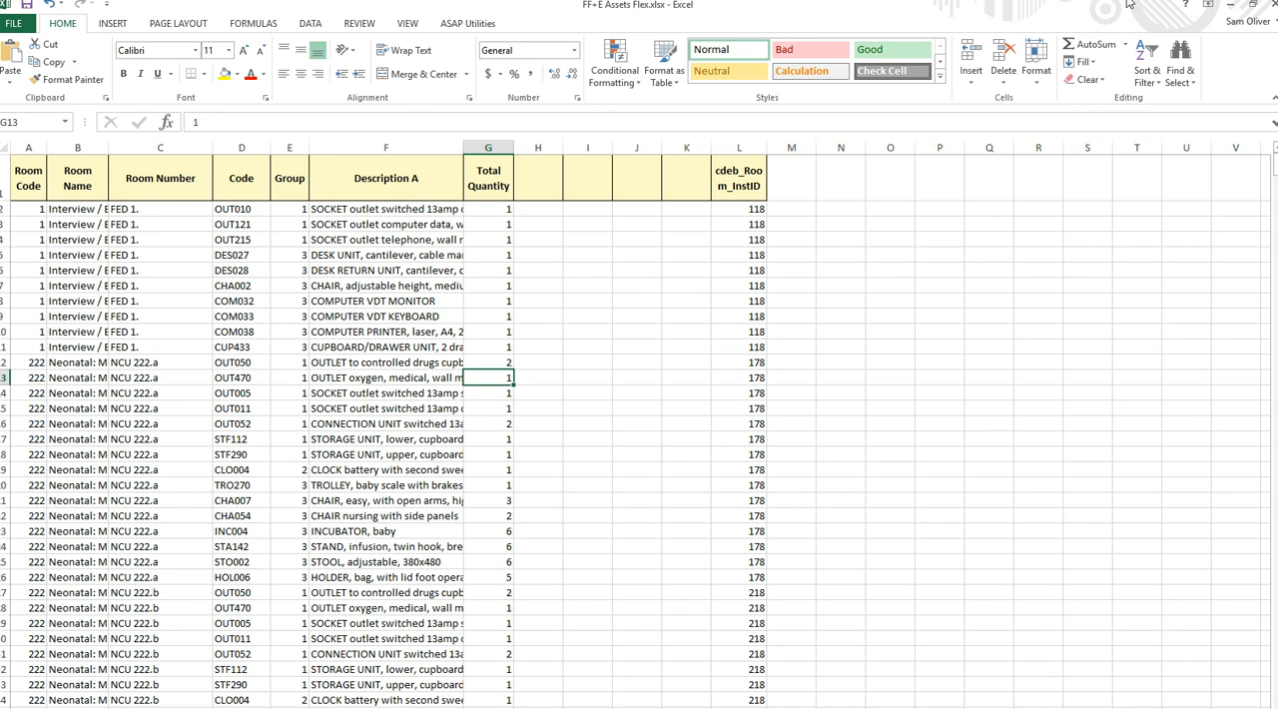
- Close the FF+E Assets Flex.xlsx workbook and save its changes
left_click(1270, 4)
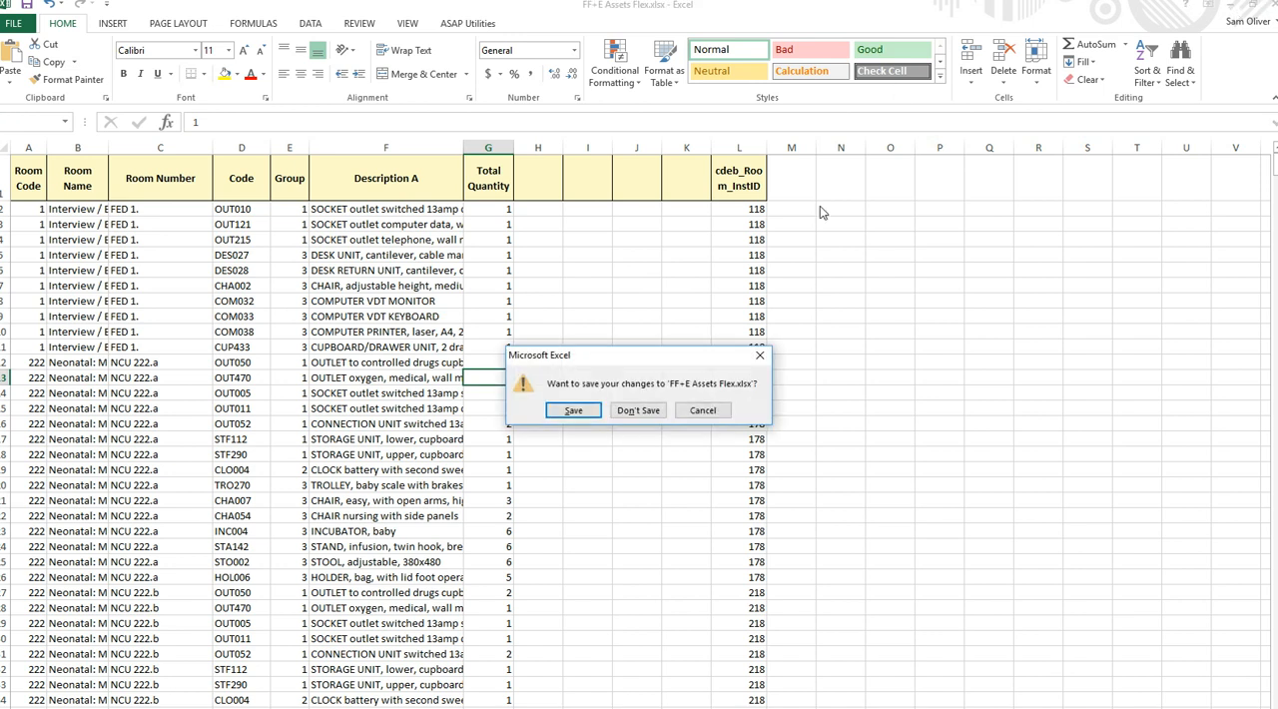
left_click(599, 411)
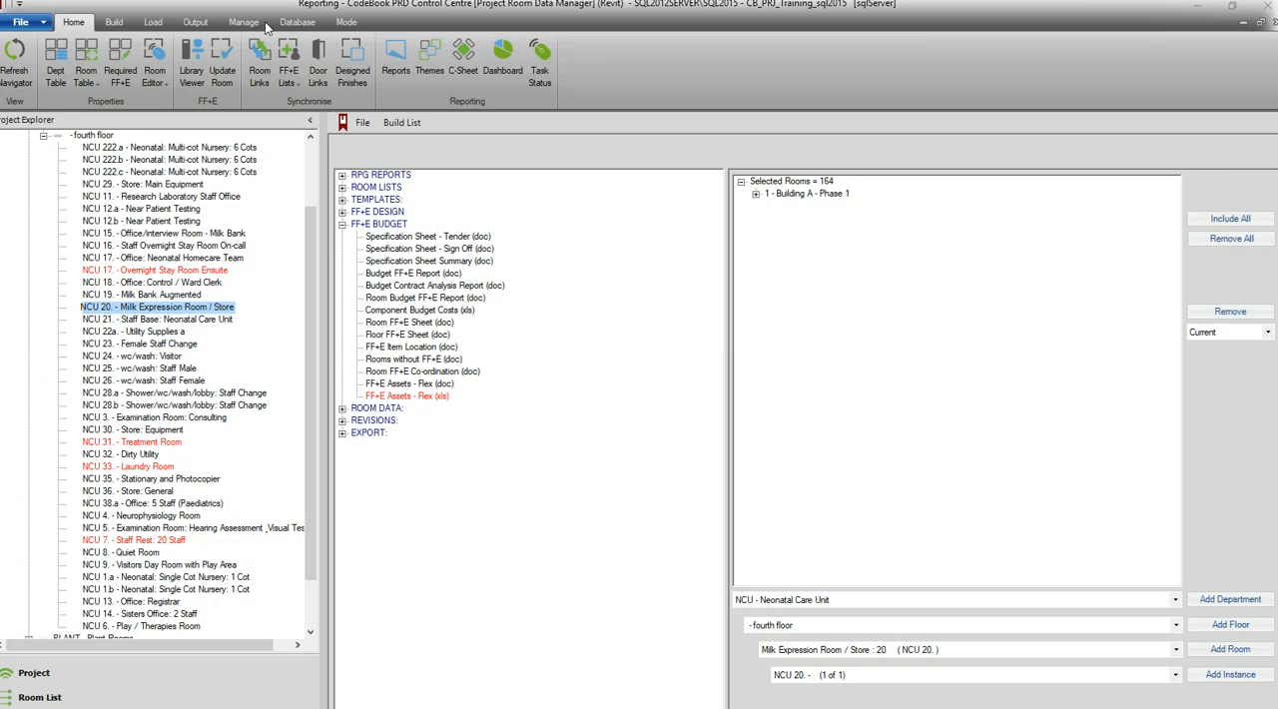
- Start the FF+E wizard import and load FF+E Assets Flex.xlsx from the CodeBook Training folder
left_click(152, 23)
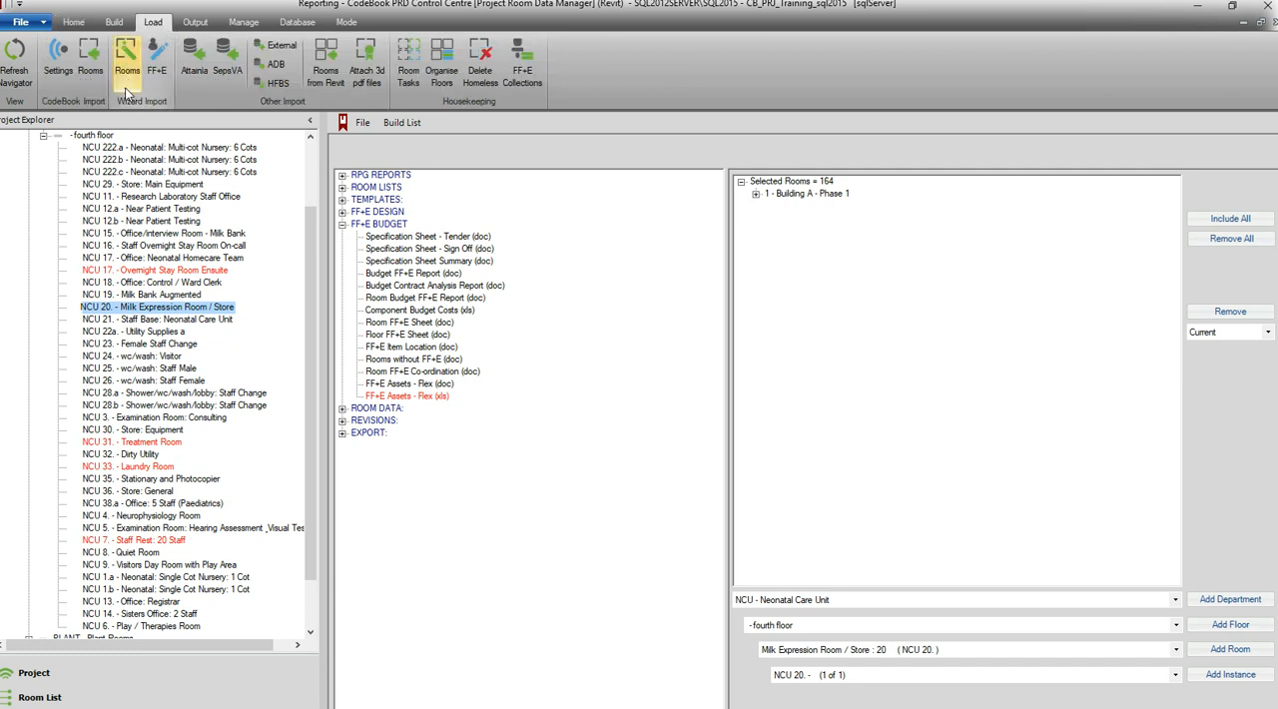
left_click(156, 74)
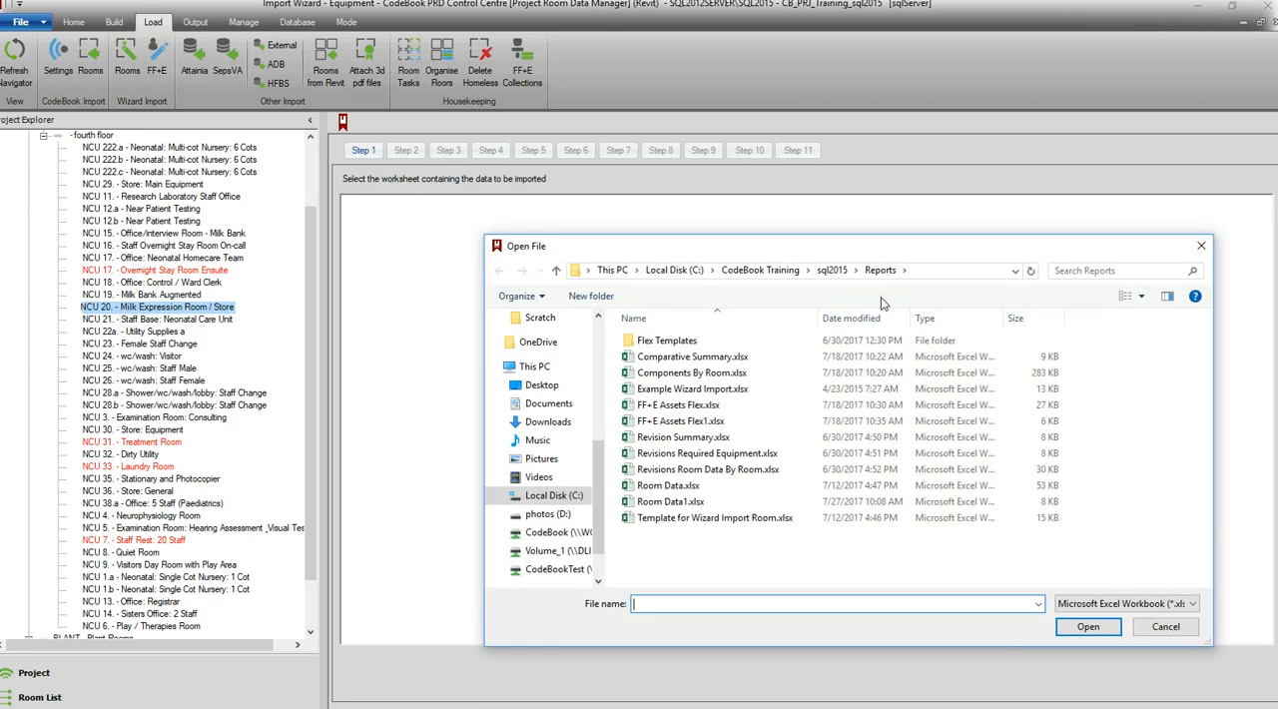
left_click(760, 270)
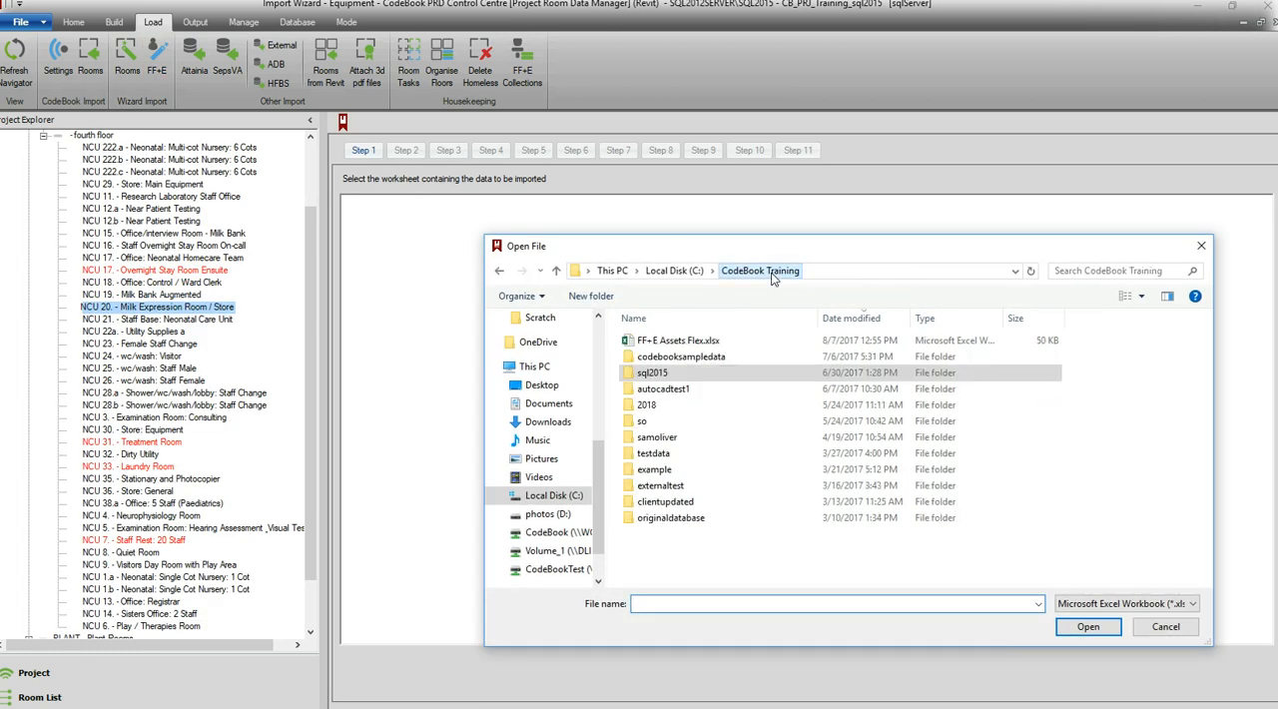
left_click(726, 342)
left_click(1088, 626)
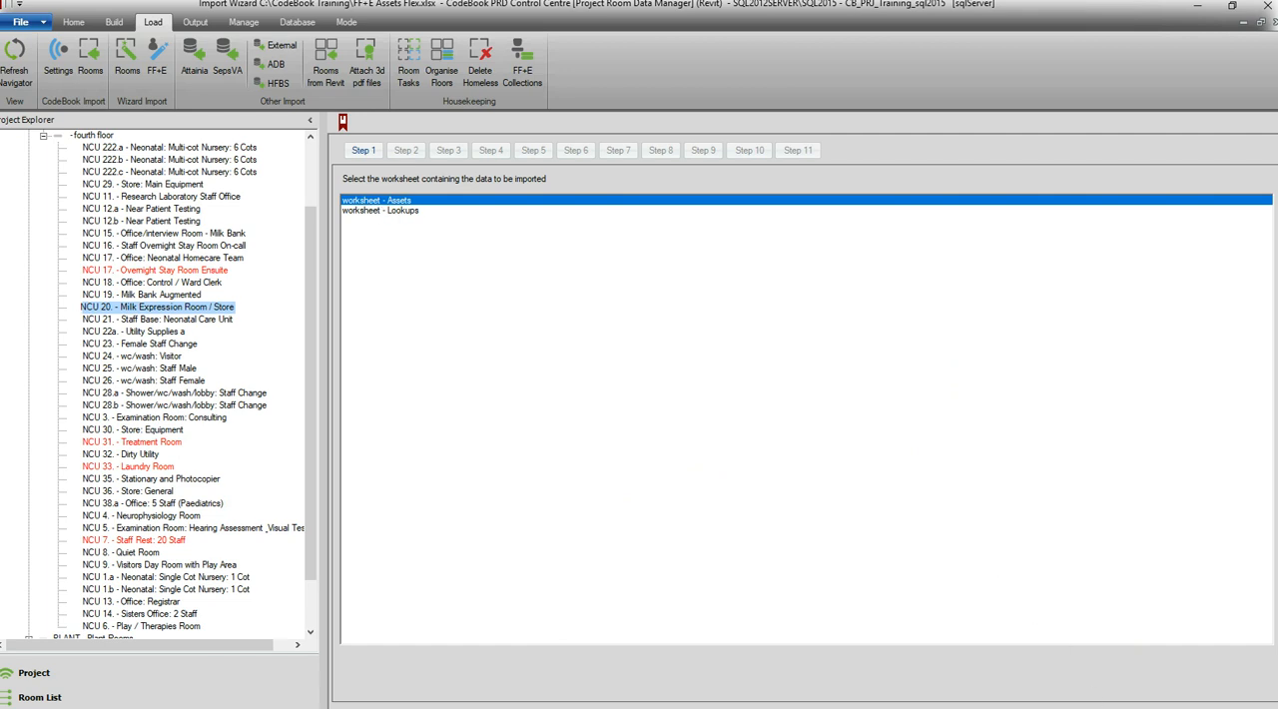
- Use the Assets worksheet as the import source and identify rooms by Room Number from column C
key("Return")
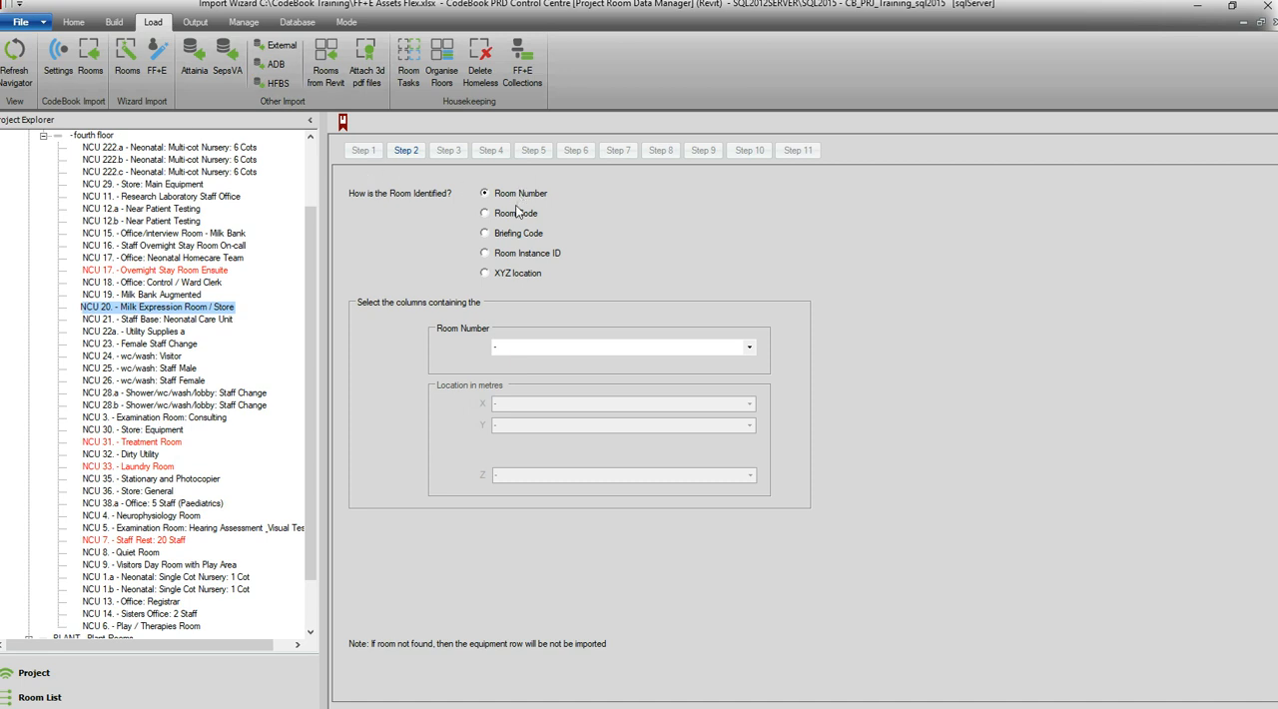
left_click(750, 349)
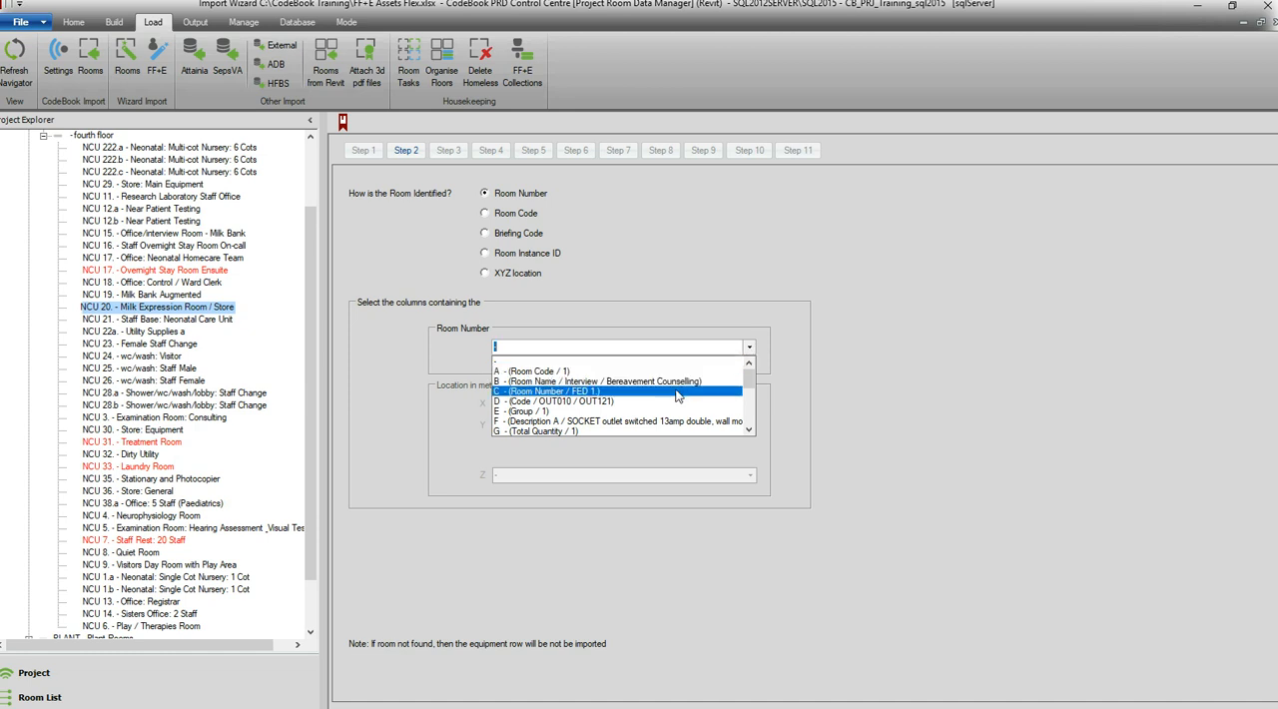
left_click(612, 392)
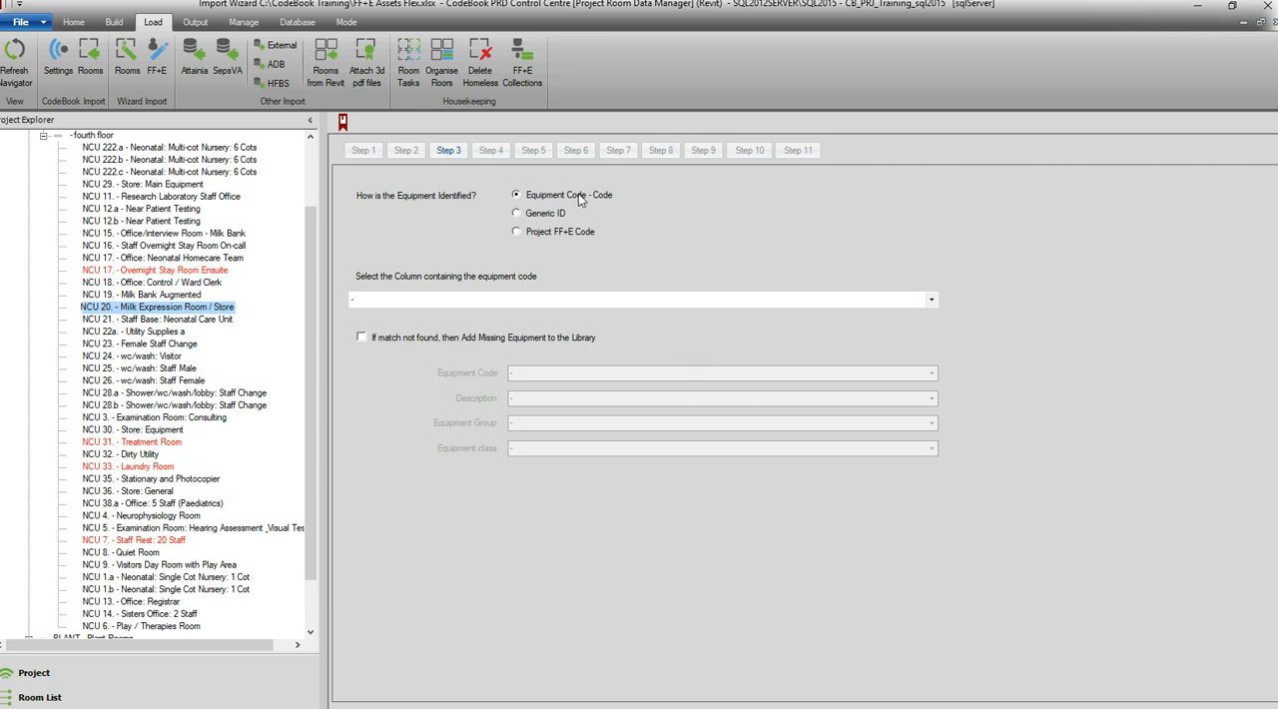
- Identify the equipment by Equipment Code, using column D (Code), without adding missing equipment to the library
left_click(935, 305)
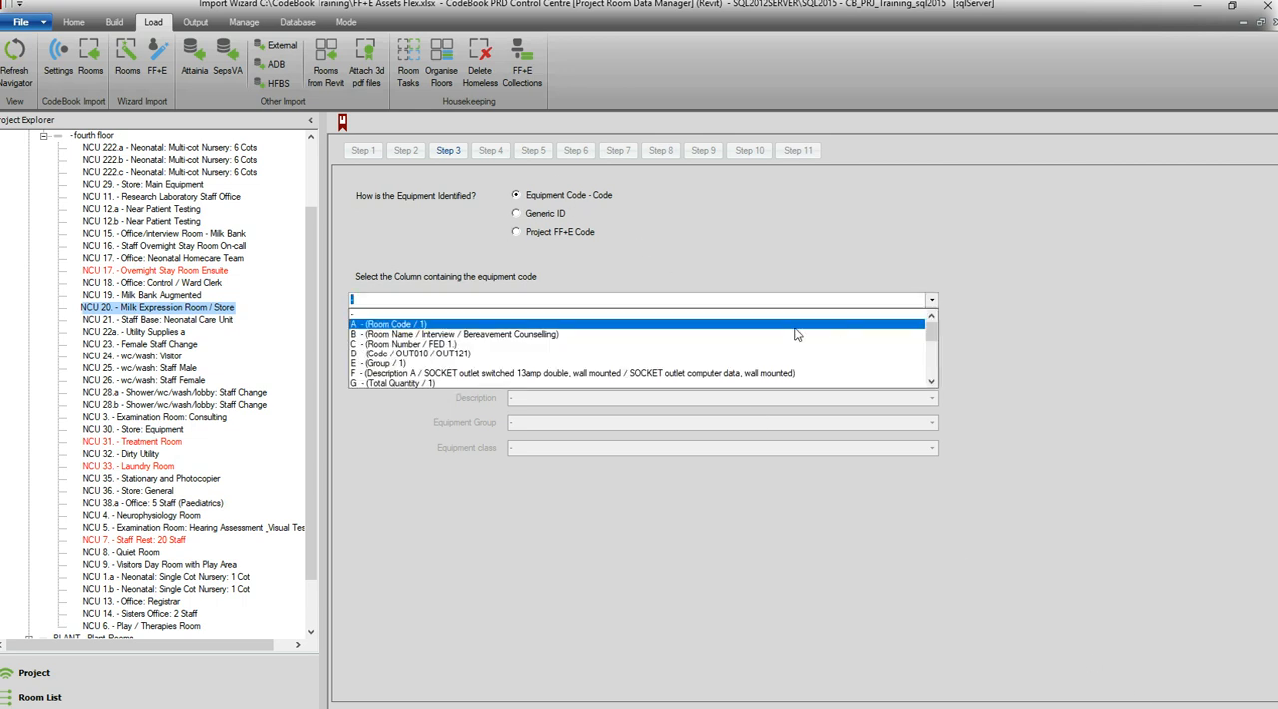
left_click(370, 354)
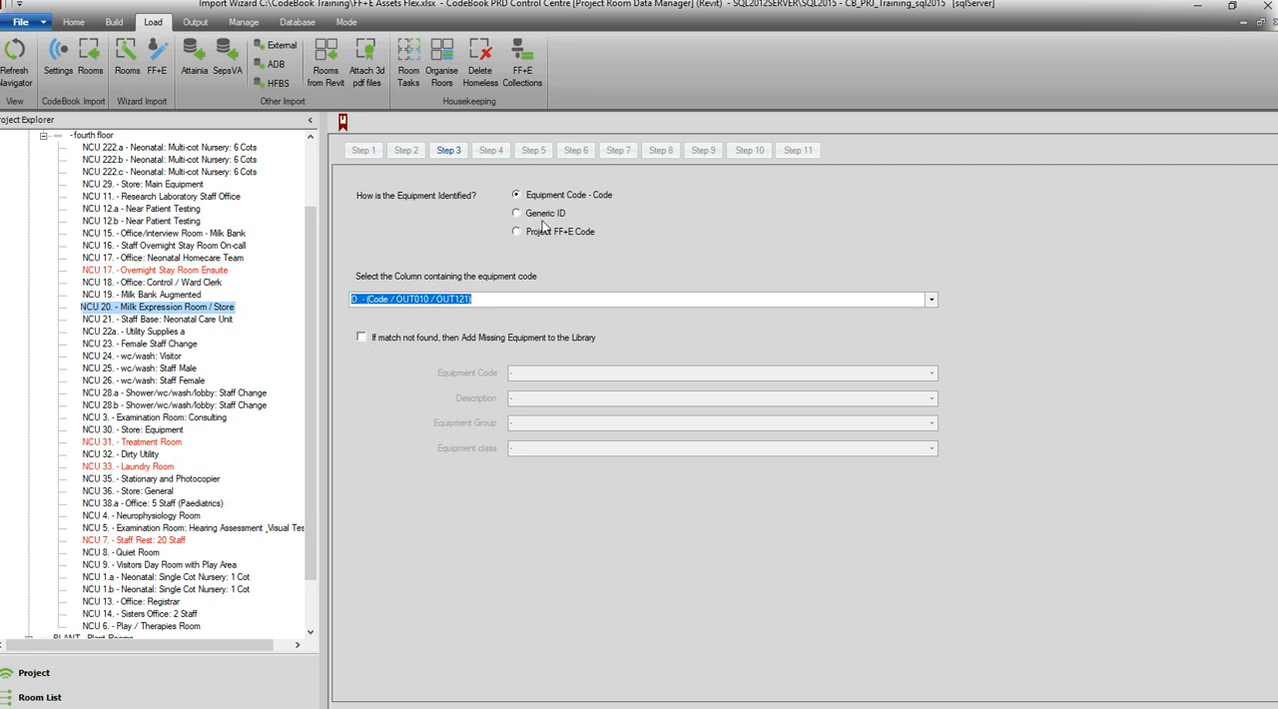
left_click(1096, 707)
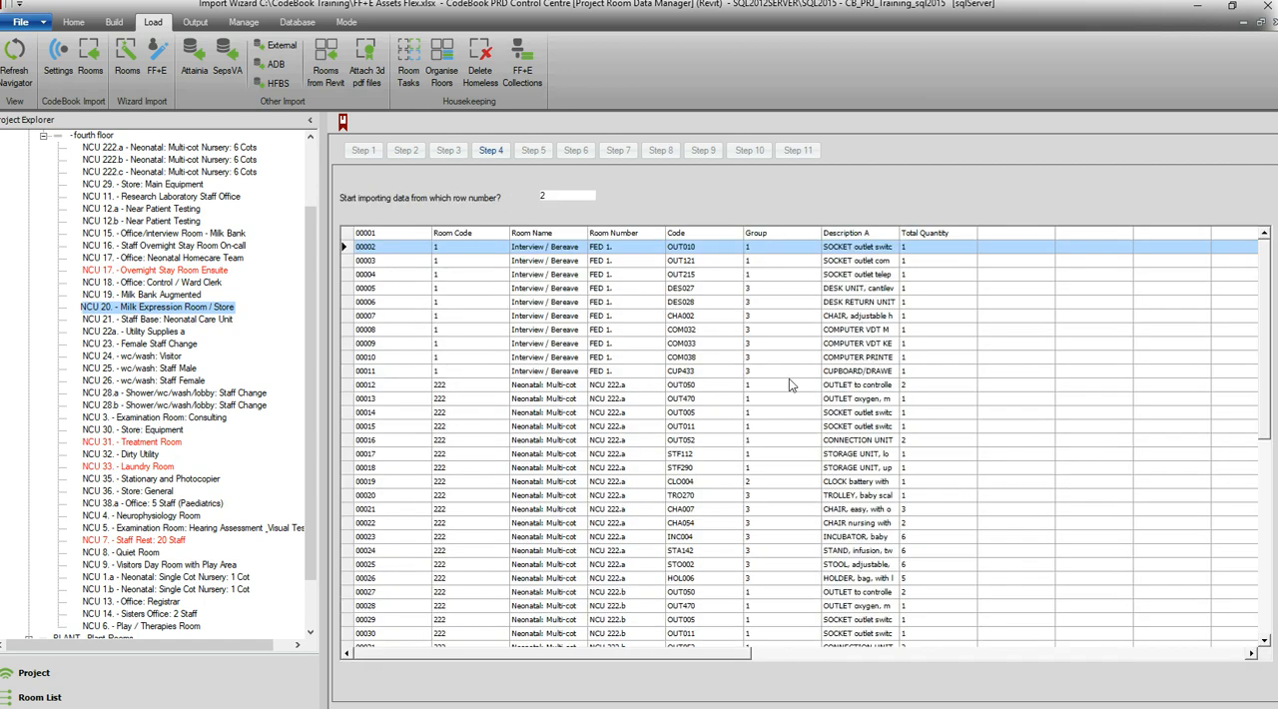
- Accept the import range from row 2 to row 942 and the Replace Required Equipment List option
left_click(1096, 707)
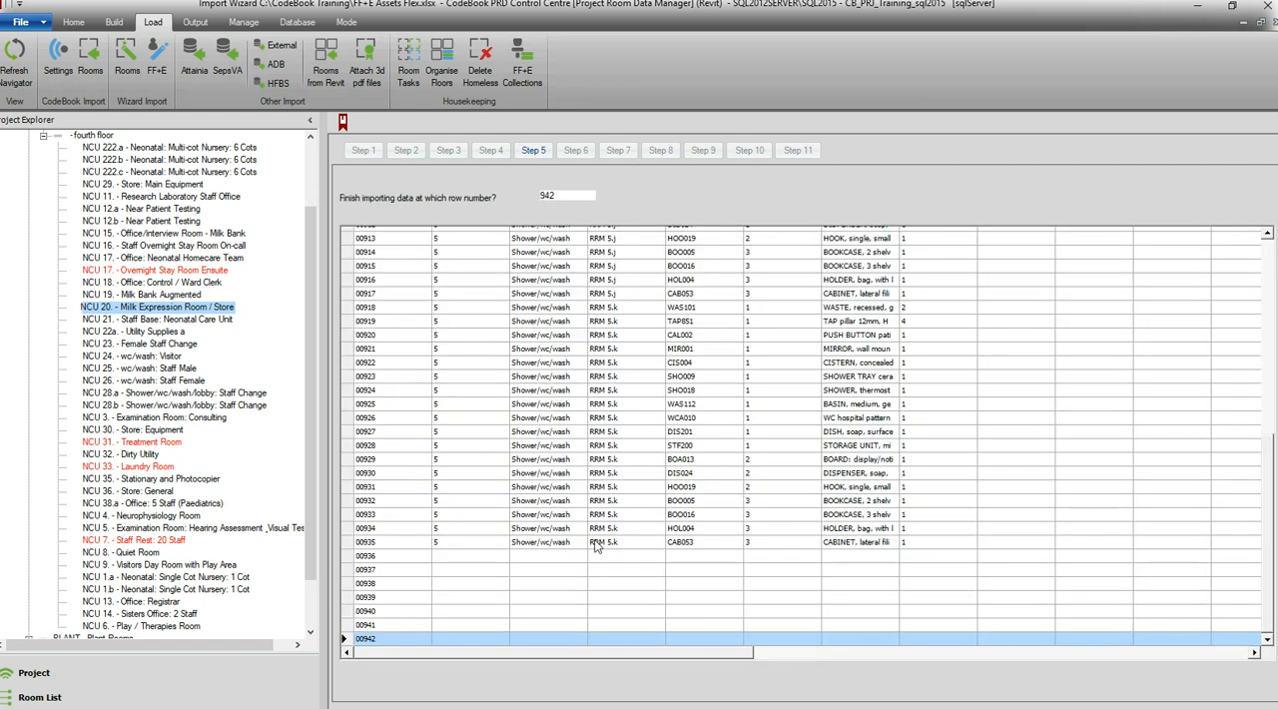
left_click(1124, 707)
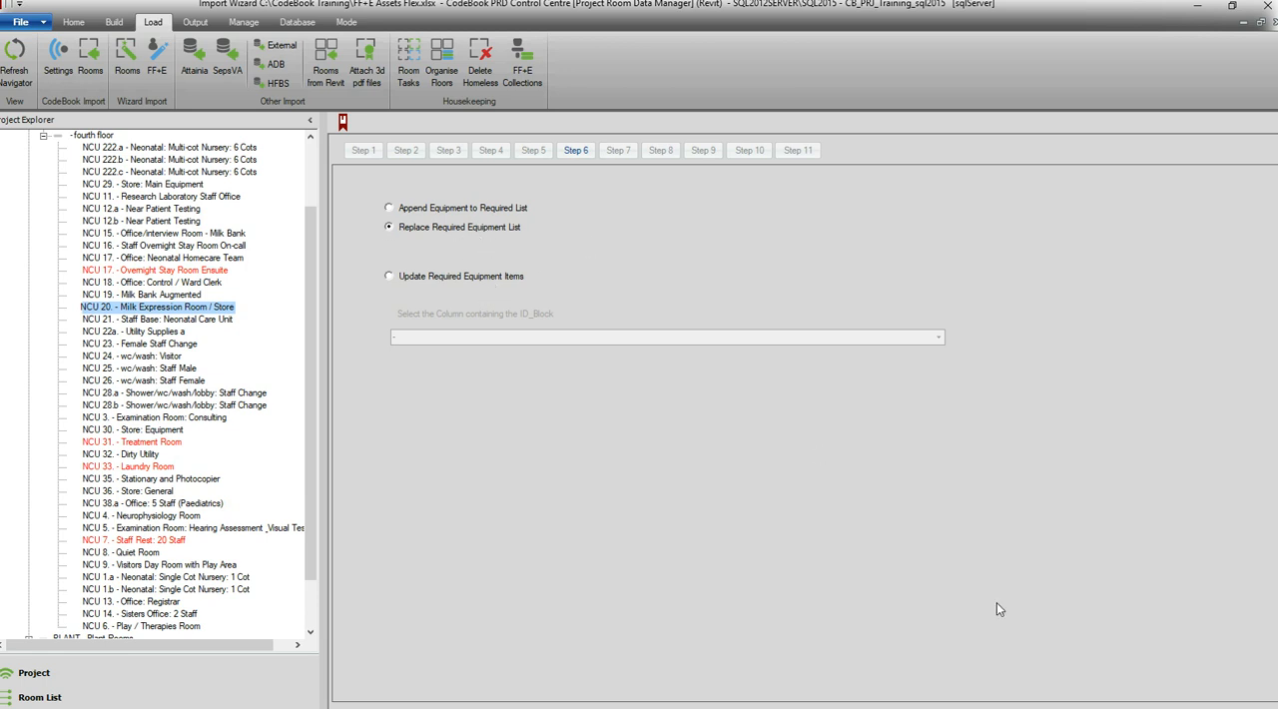
key("Return")
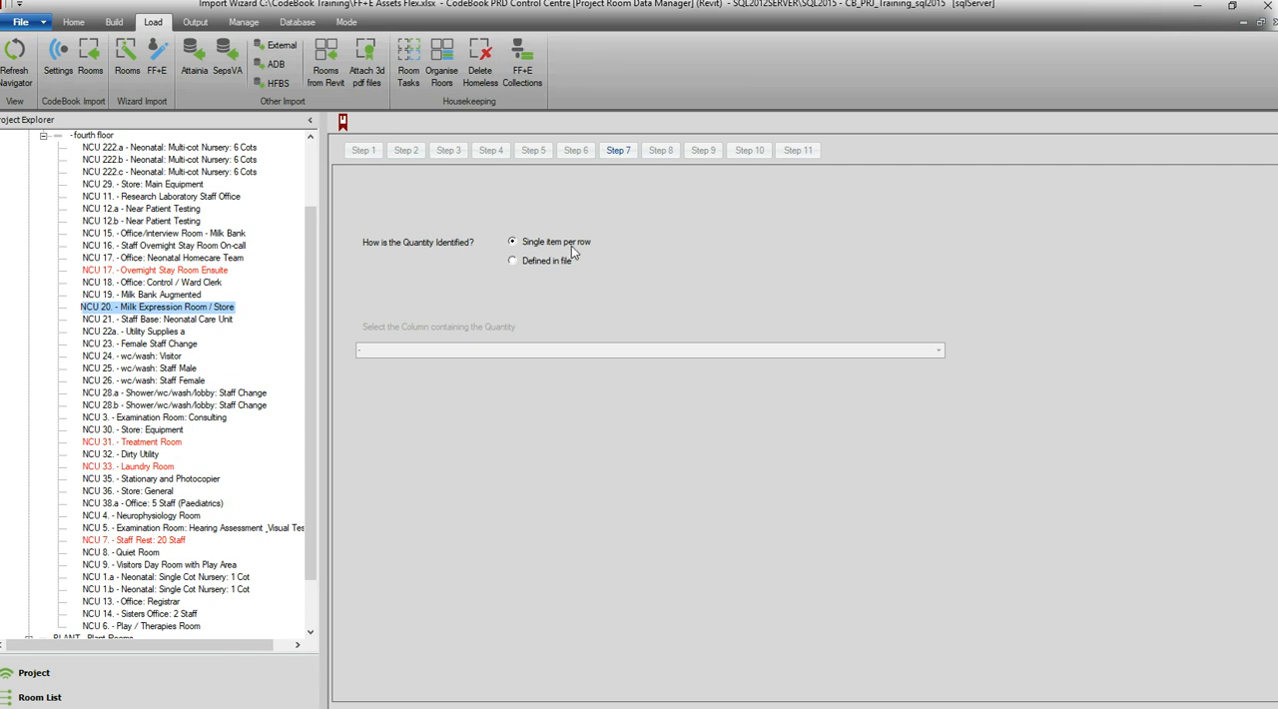
- Set the quantity as defined in the file, taken from column G (Total Quantity)
left_click(526, 260)
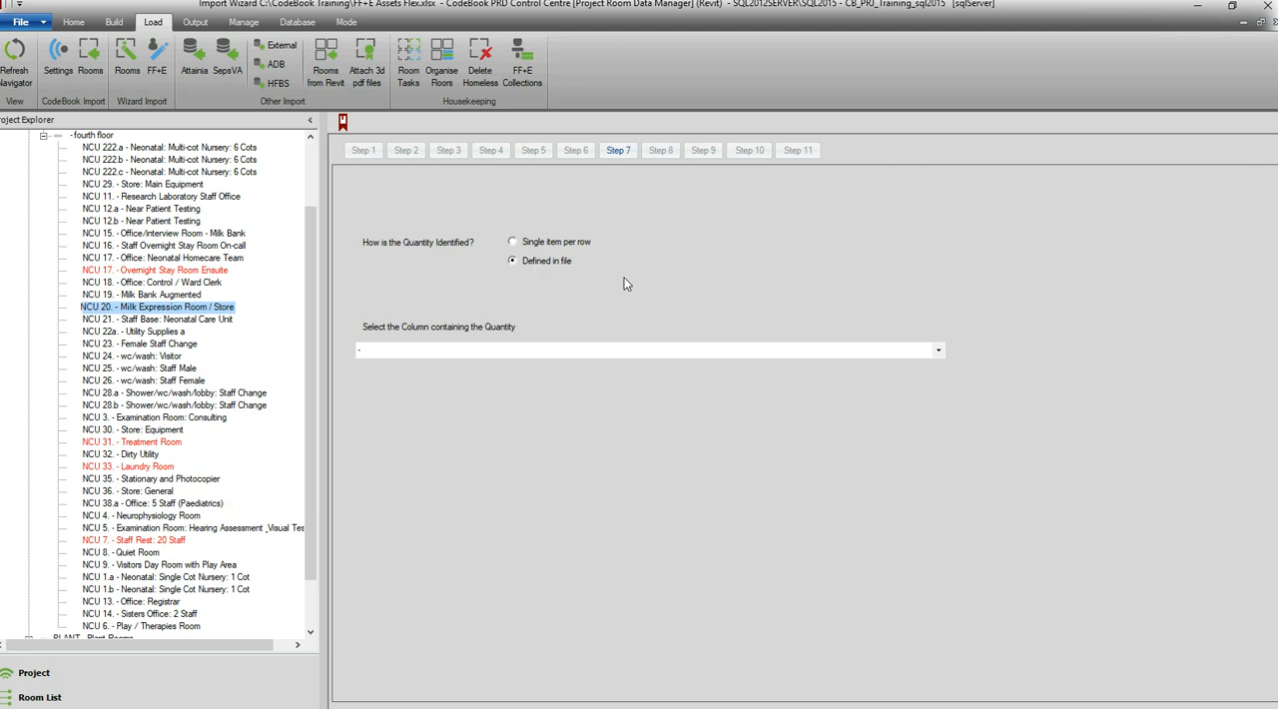
left_click(939, 349)
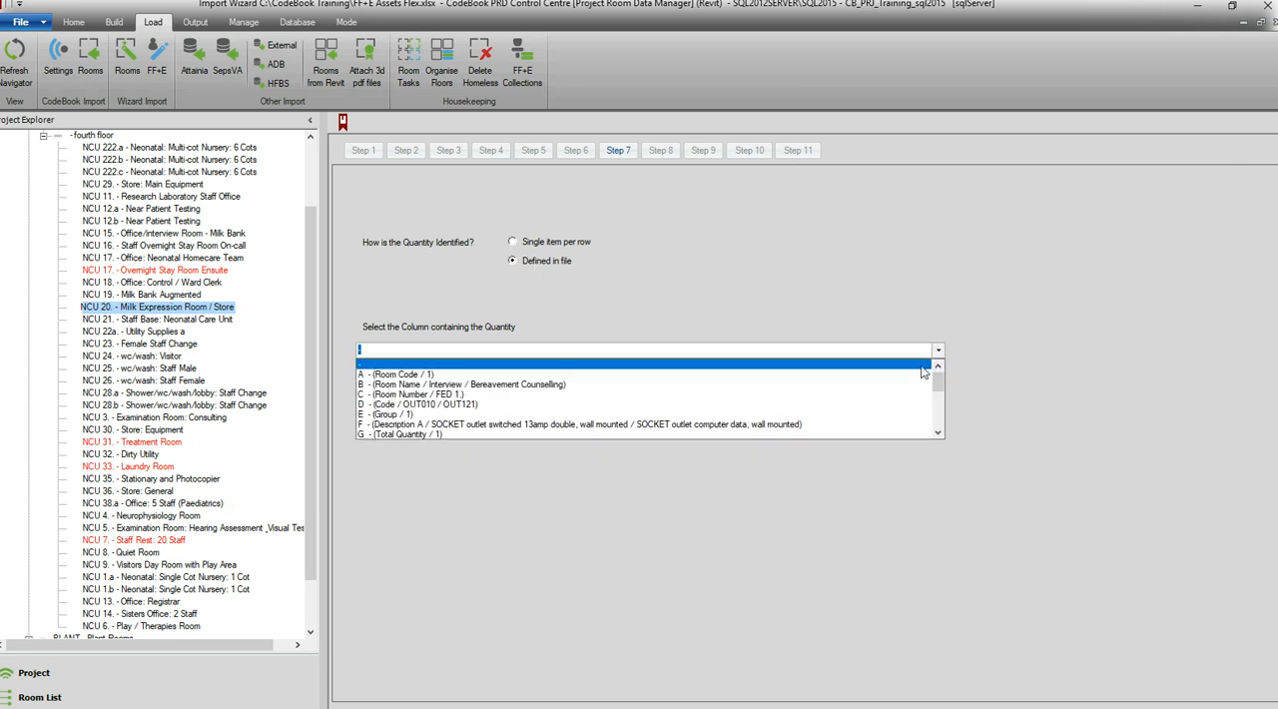
left_click(499, 433)
left_click(1066, 708)
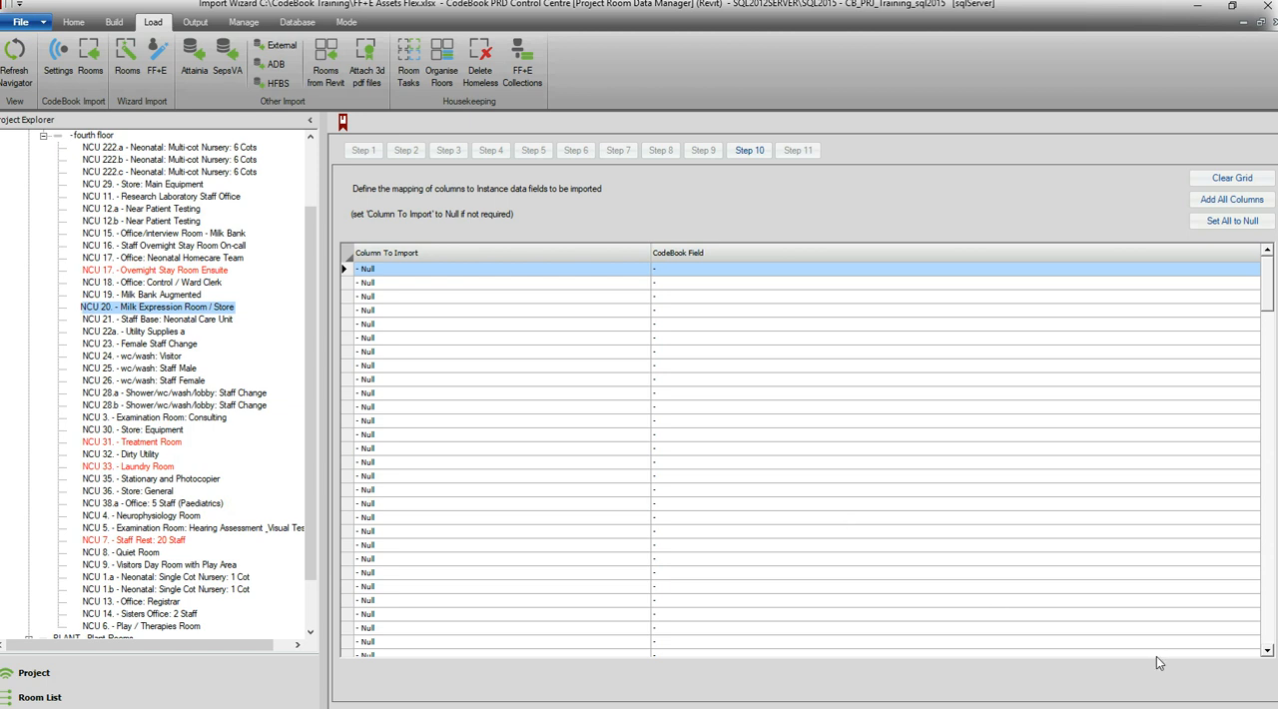
- Leave all instance data column mappings at Null and run the equipment import
left_click(1148, 707)
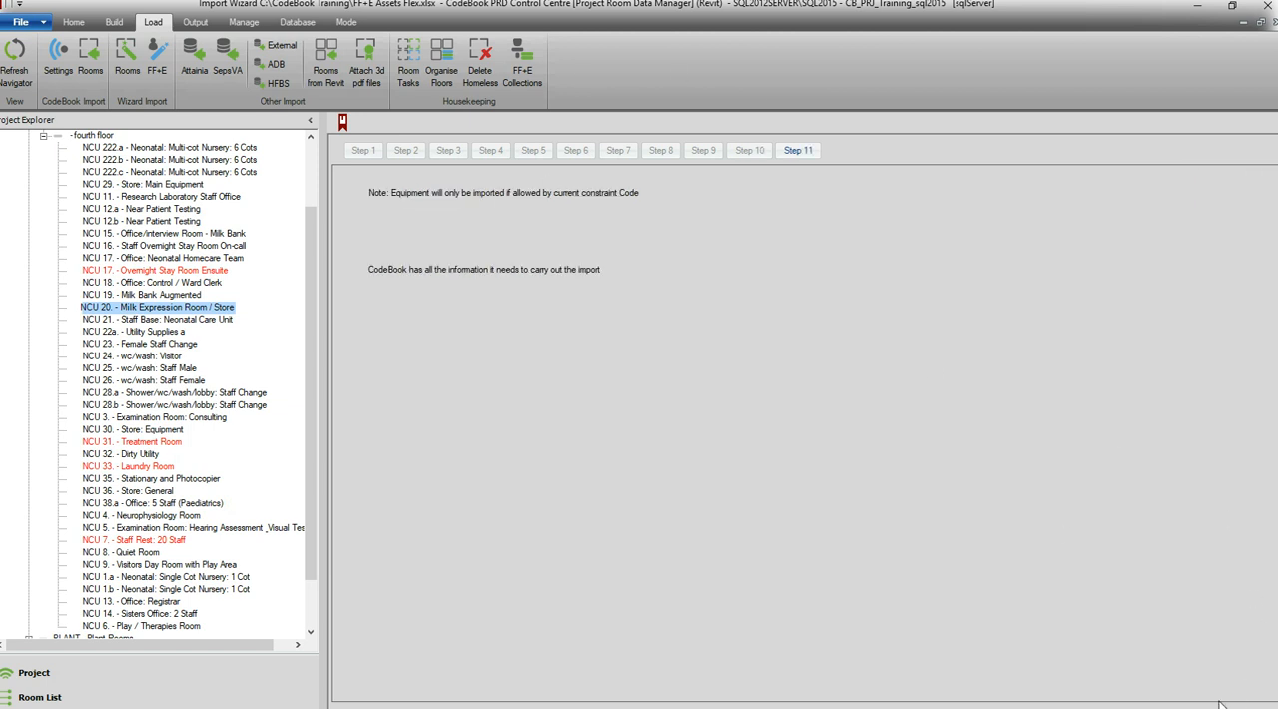
left_click(1035, 702)
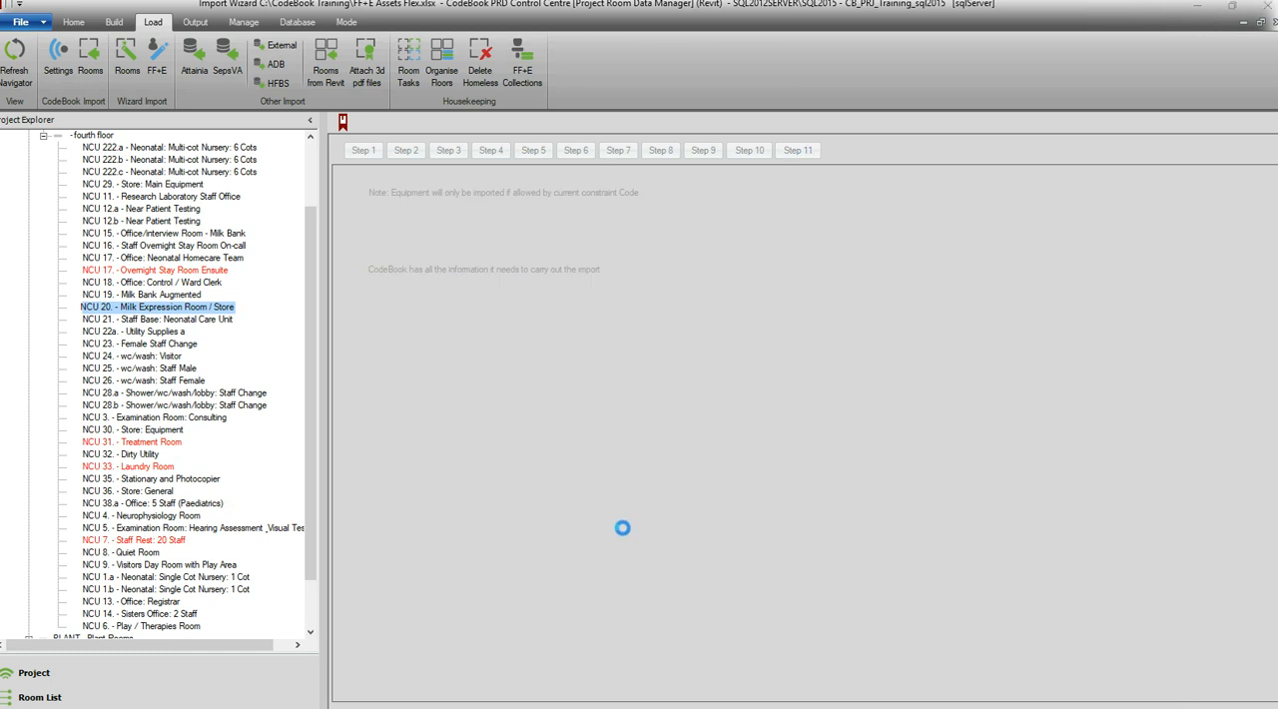